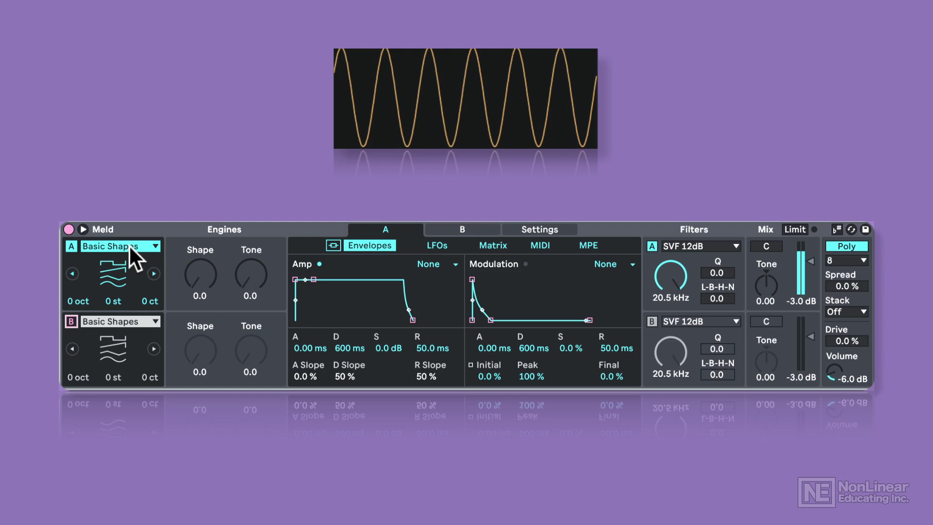
# Audition engine A's Basic Shapes oscillator by sweeping Shape up to 100, then sweeping Tone up and back to 0
pyautogui.click(204, 281)
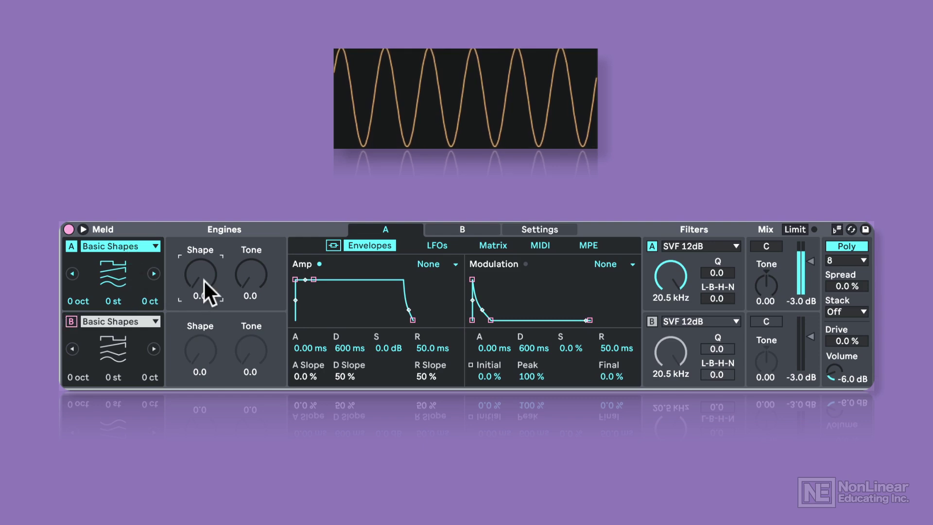
pyautogui.moveTo(200, 278); pyautogui.dragTo(200, 180)
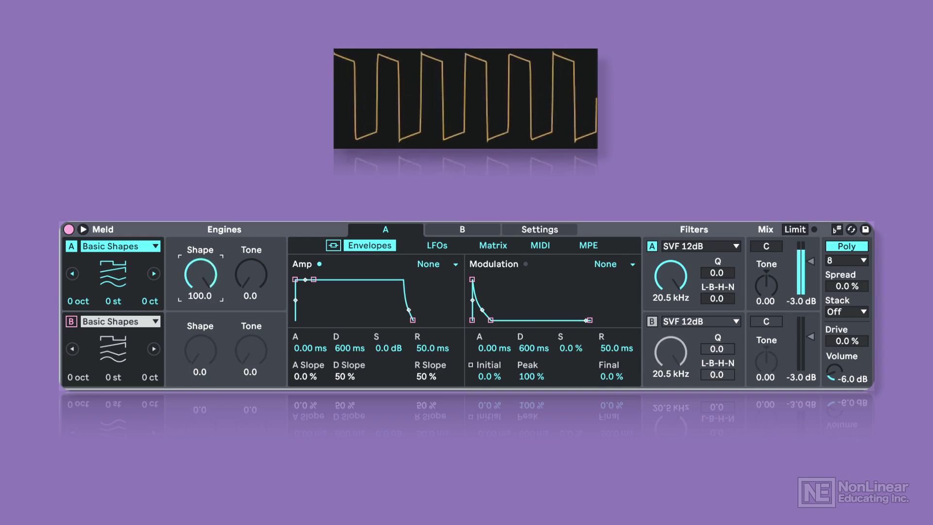
pyautogui.moveTo(203, 274); pyautogui.dragTo(203, 371)
pyautogui.moveTo(199, 273); pyautogui.dragTo(200, 247)
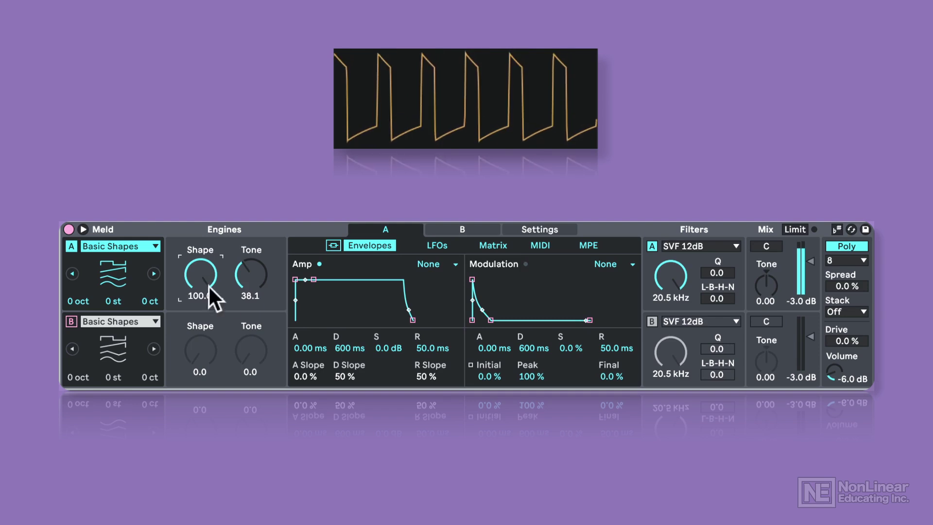
pyautogui.moveTo(249, 275); pyautogui.dragTo(250, 311)
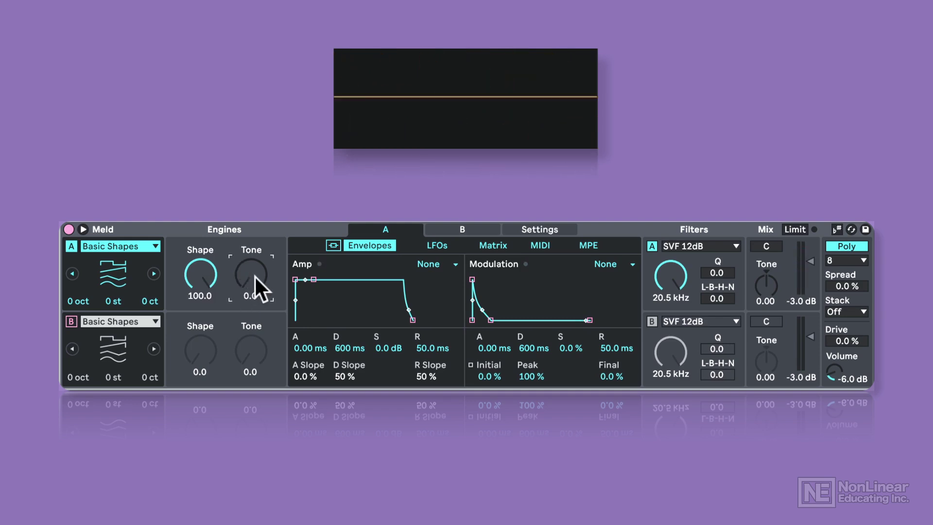
pyautogui.moveTo(250, 275); pyautogui.dragTo(250, 214)
pyautogui.moveTo(250, 274); pyautogui.dragTo(249, 335)
# Switch engine A to Dual Basic Shapes, reset Shape to 0, and sweep it up to 55.6 with only slight Detune
pyautogui.click(153, 273)
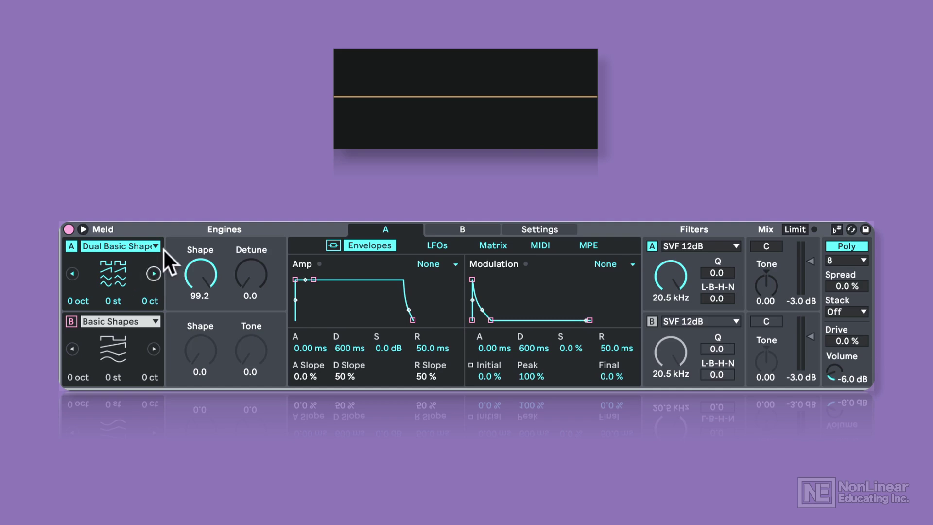
pyautogui.moveTo(202, 269); pyautogui.dragTo(203, 340)
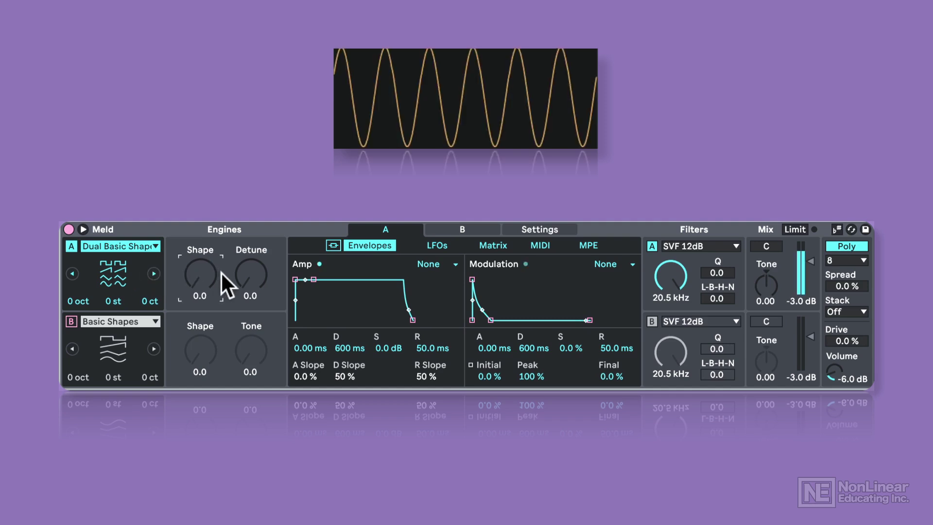
pyautogui.moveTo(204, 272); pyautogui.dragTo(252, 238)
pyautogui.moveTo(200, 275); pyautogui.dragTo(247, 300)
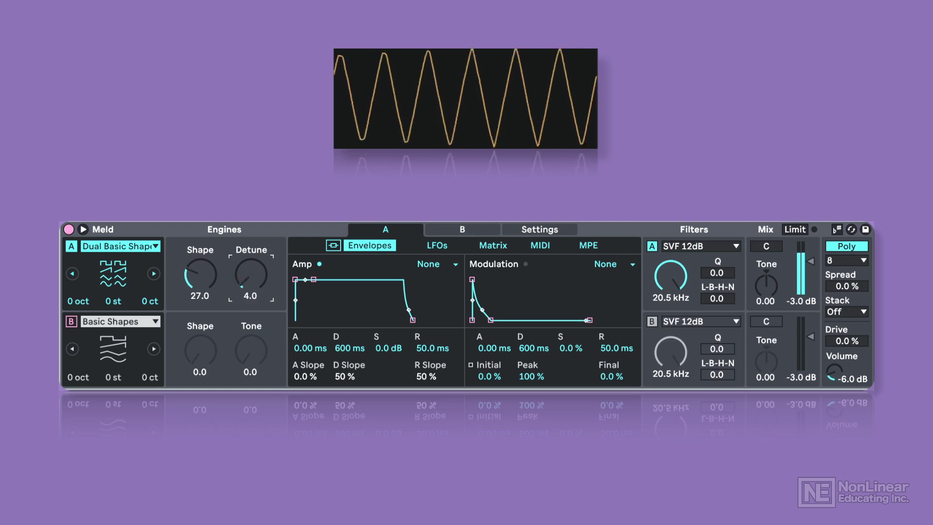
pyautogui.moveTo(200, 274); pyautogui.dragTo(253, 280)
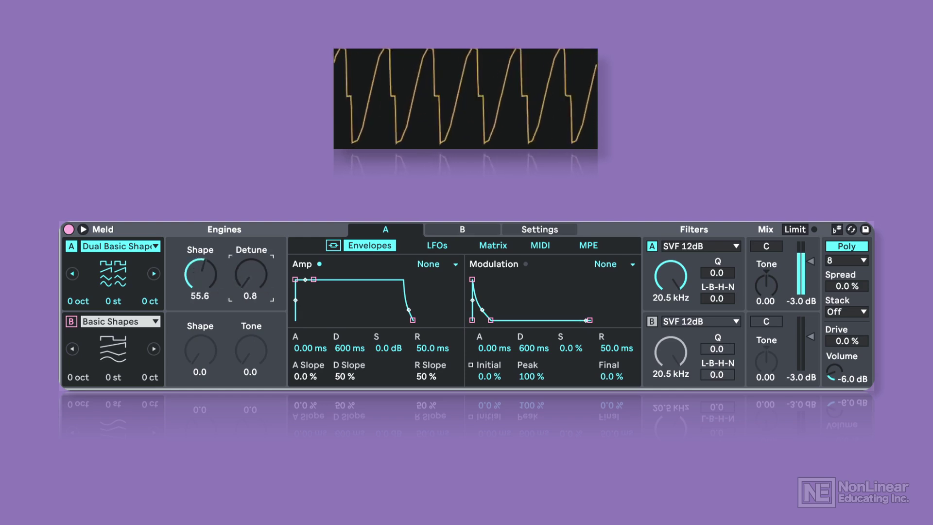
# Lower Detune to 0 on the Dual Basic Shapes engine, then raise it to 60.3
pyautogui.moveTo(250, 274); pyautogui.dragTo(253, 303)
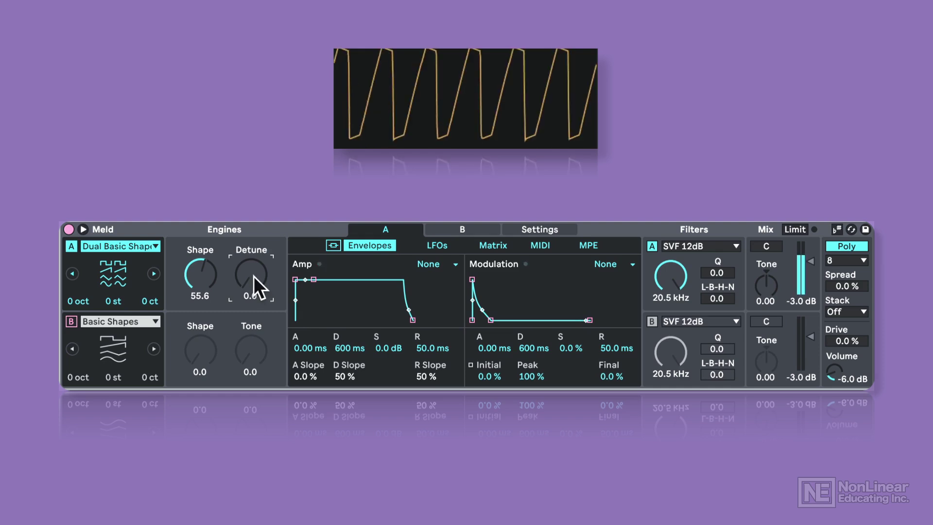
pyautogui.moveTo(244, 272); pyautogui.dragTo(251, 252)
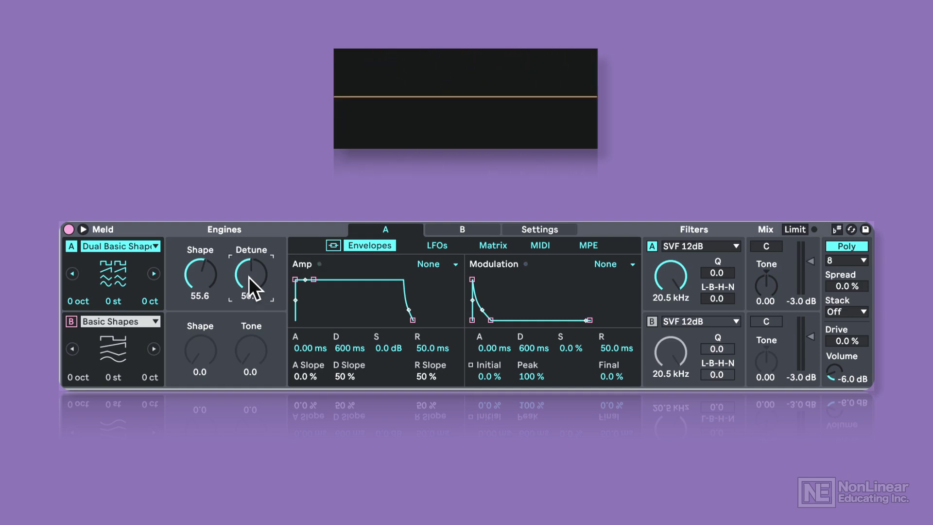
pyautogui.moveTo(249, 271); pyautogui.dragTo(250, 270)
# Switch engine A to Noisy Shapes and sweep both controls up from 0, ending with Shape at 92.9 and Rough at 39.7
pyautogui.click(153, 273)
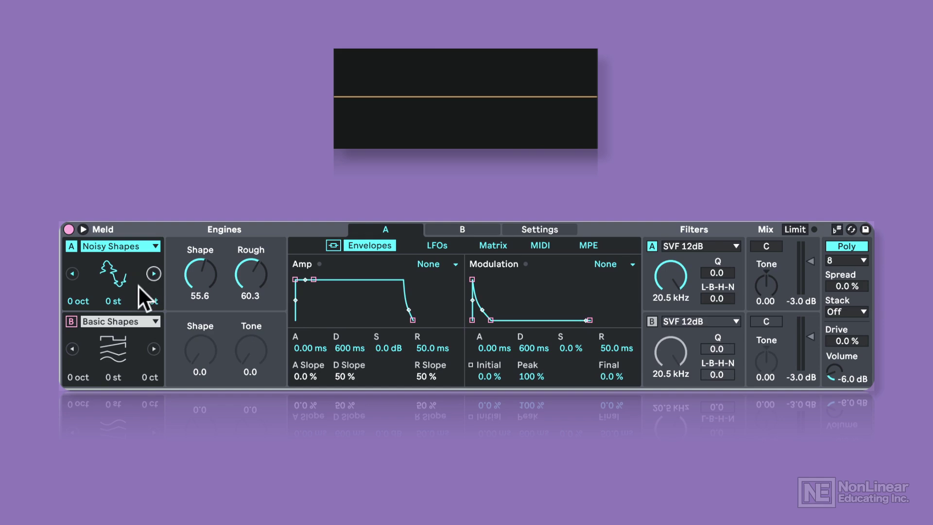
pyautogui.moveTo(247, 275); pyautogui.dragTo(248, 328)
pyautogui.moveTo(200, 275); pyautogui.dragTo(200, 328)
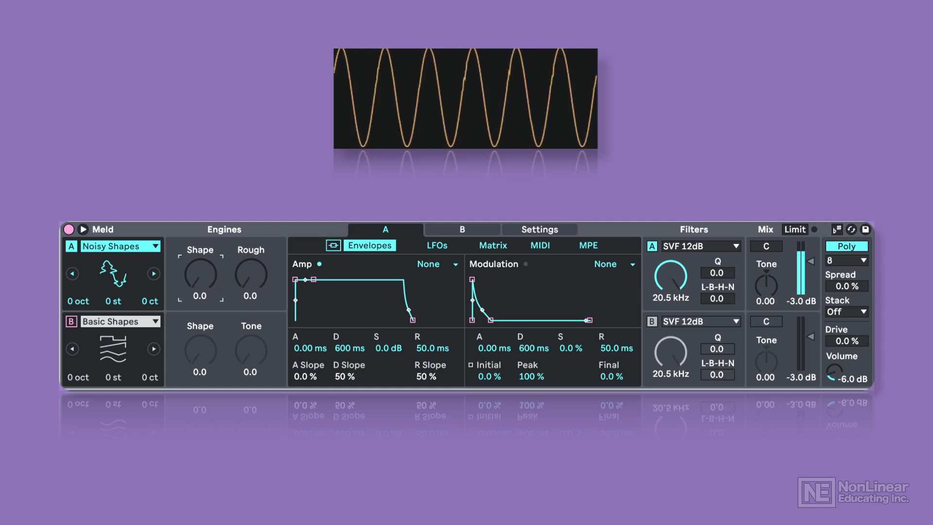
pyautogui.moveTo(201, 275); pyautogui.dragTo(249, 203)
pyautogui.moveTo(208, 267); pyautogui.dragTo(208, 195)
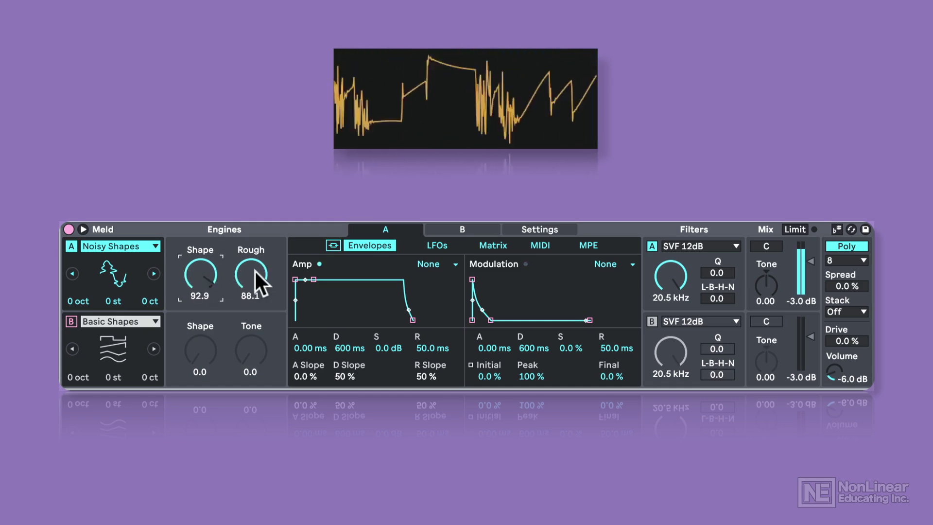
pyautogui.moveTo(251, 275)
pyautogui.mouseDown()
pyautogui.moveTo(250, 256)
pyautogui.moveTo(251, 309)
pyautogui.moveTo(251, 245)
pyautogui.moveTo(251, 289)
pyautogui.moveTo(252, 269)
pyautogui.mouseUp()
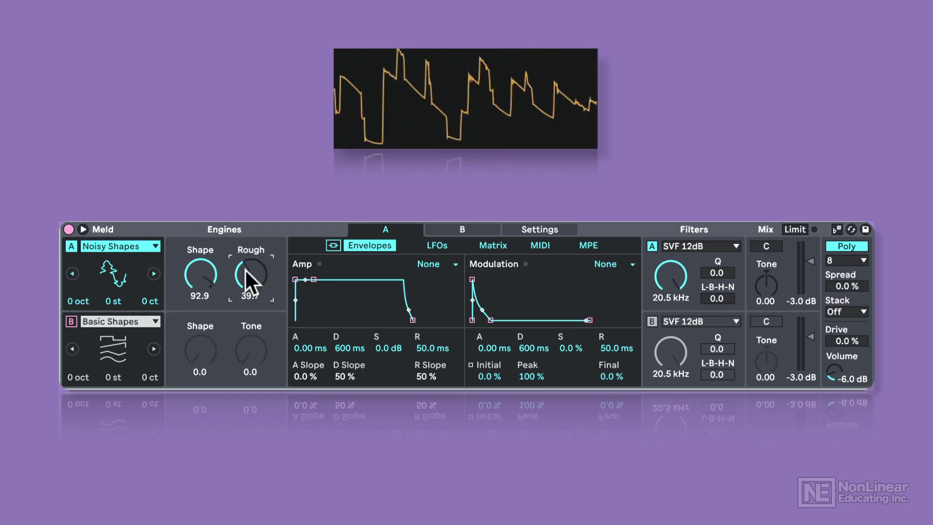
# Switch engine A to Square Sync, reset Freq 1 and Freq 2 to 0, and sweep both frequencies up and back
pyautogui.click(153, 273)
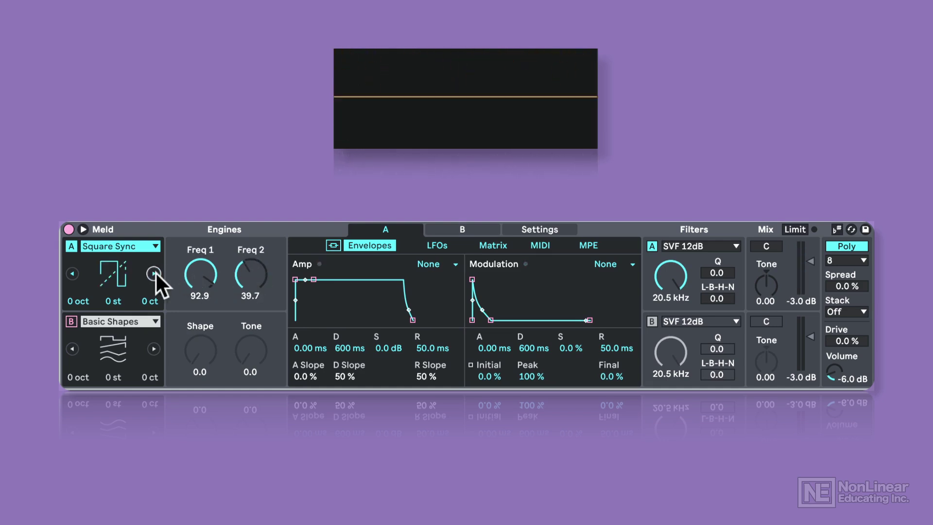
pyautogui.doubleClick(201, 271)
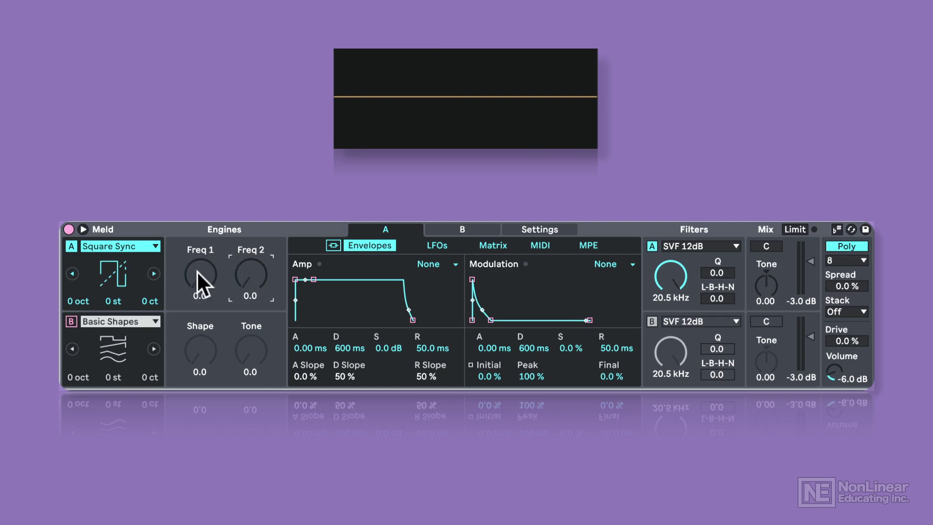
pyautogui.moveTo(199, 275)
pyautogui.mouseDown()
pyautogui.moveTo(201, 232)
pyautogui.moveTo(201, 280)
pyautogui.moveTo(244, 272)
pyautogui.moveTo(244, 234)
pyautogui.moveTo(243, 243)
pyautogui.mouseUp()
pyautogui.moveTo(222, 287)
pyautogui.mouseDown()
pyautogui.moveTo(250, 286)
pyautogui.moveTo(197, 278)
pyautogui.moveTo(197, 266)
pyautogui.moveTo(197, 284)
pyautogui.moveTo(237, 278)
pyautogui.moveTo(234, 269)
pyautogui.moveTo(235, 296)
pyautogui.mouseUp()
# Switch engine A to Square 5th and sweep 5th Amt and P Width from 0, passing through 35.7 and 59.5, then back to 0
pyautogui.click(154, 274)
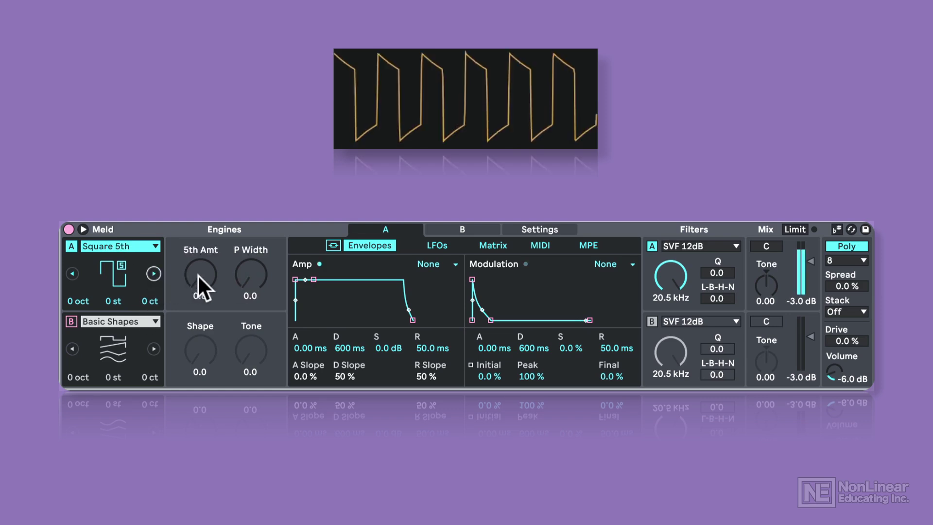
pyautogui.moveTo(199, 276); pyautogui.dragTo(199, 261)
pyautogui.moveTo(200, 275); pyautogui.dragTo(200, 245)
pyautogui.moveTo(251, 274); pyautogui.dragTo(250, 177)
pyautogui.moveTo(201, 274); pyautogui.dragTo(200, 291)
pyautogui.moveTo(247, 266); pyautogui.dragTo(247, 299)
pyautogui.moveTo(211, 267); pyautogui.dragTo(211, 248)
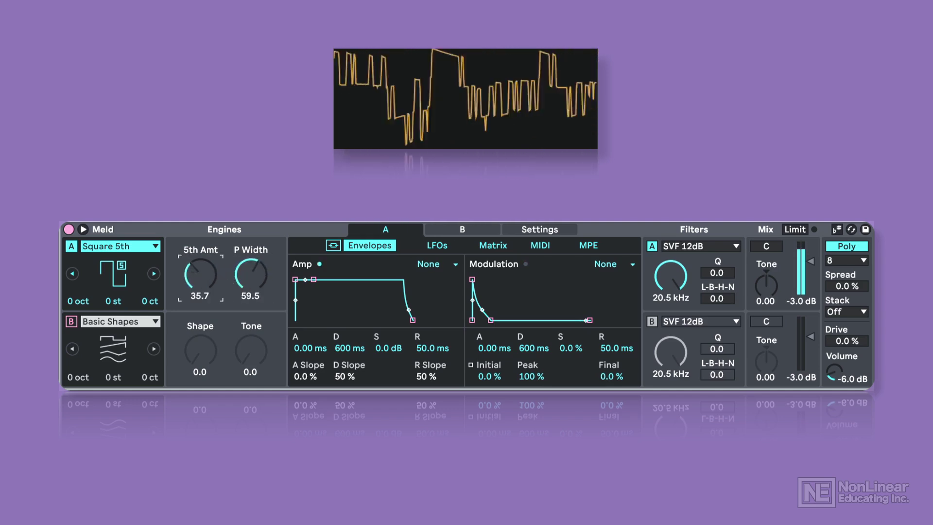
pyautogui.moveTo(238, 282); pyautogui.dragTo(173, 263)
# Switch engine A to Sub and raise Tone to 95.2 and Aux to 65.9
pyautogui.click(154, 274)
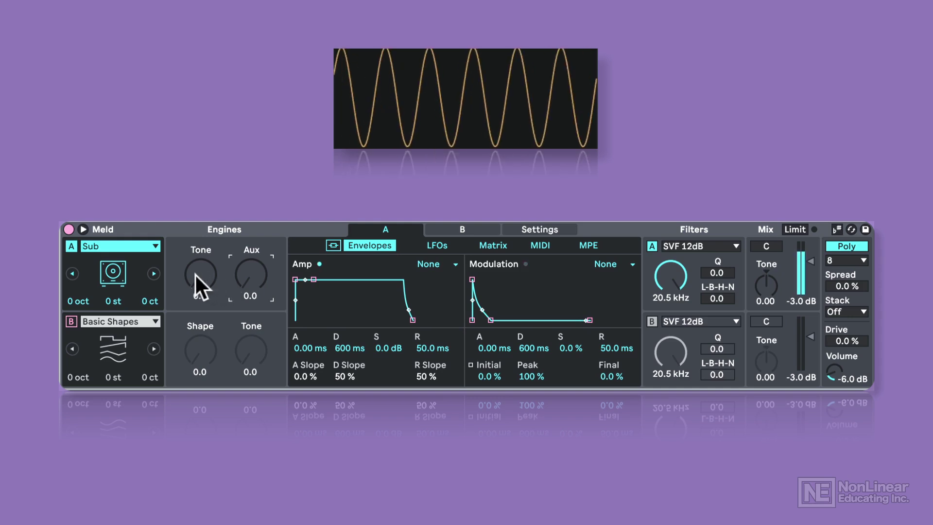
pyautogui.moveTo(200, 275); pyautogui.dragTo(245, 223)
pyautogui.moveTo(200, 274); pyautogui.dragTo(200, 228)
pyautogui.moveTo(254, 279)
pyautogui.mouseDown()
pyautogui.moveTo(247, 310)
pyautogui.moveTo(242, 288)
pyautogui.mouseUp()
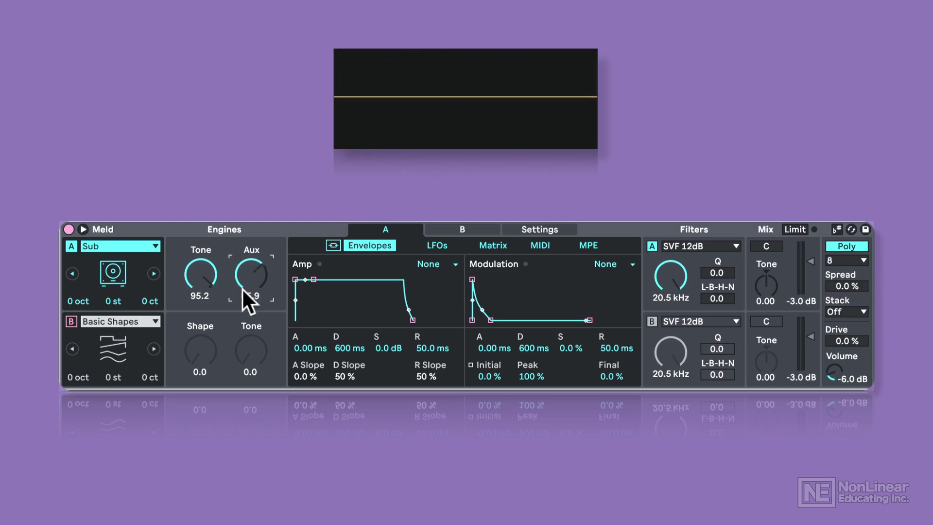
# Switch engine A to Swarm Sine, sweep Motion from 0 to 100 and back to 0, and set Spacing to 47.6
pyautogui.click(153, 273)
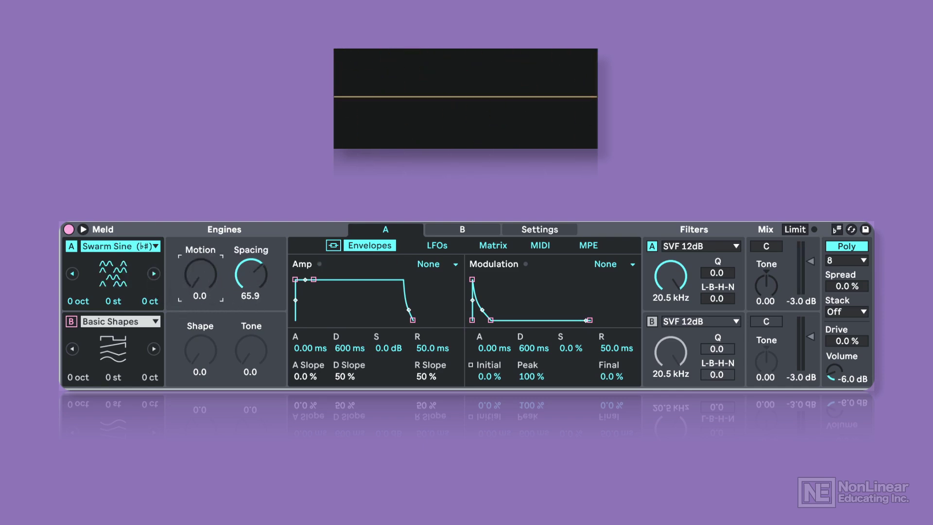
pyautogui.doubleClick(249, 271)
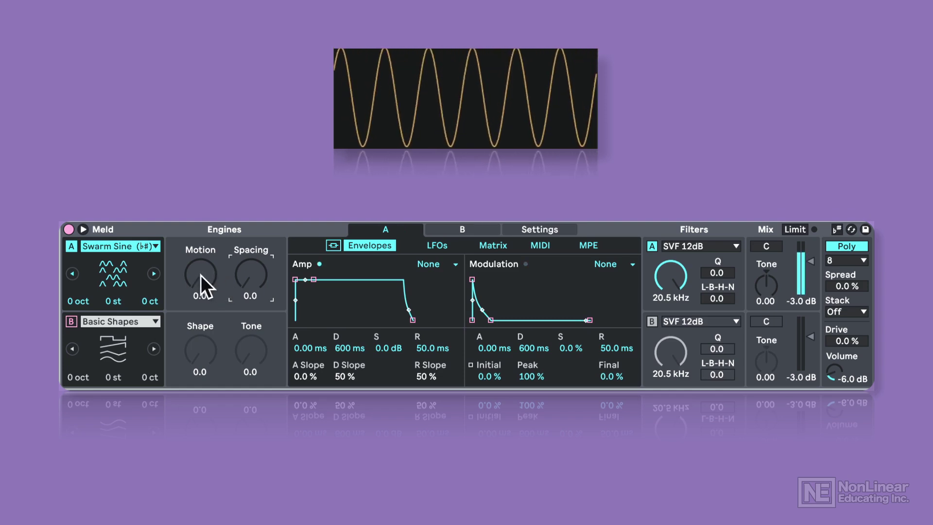
pyautogui.moveTo(200, 273); pyautogui.dragTo(200, 232)
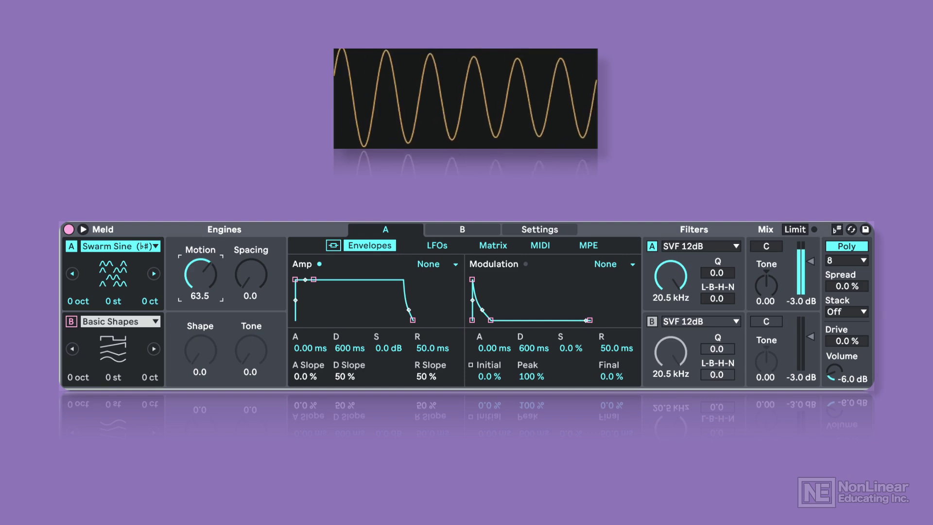
pyautogui.moveTo(200, 272); pyautogui.dragTo(200, 243)
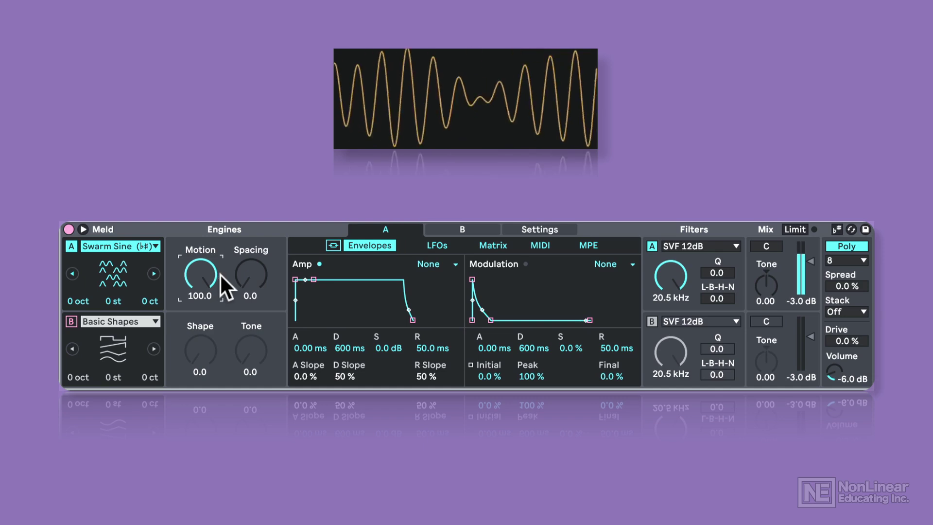
pyautogui.moveTo(250, 270); pyautogui.dragTo(250, 235)
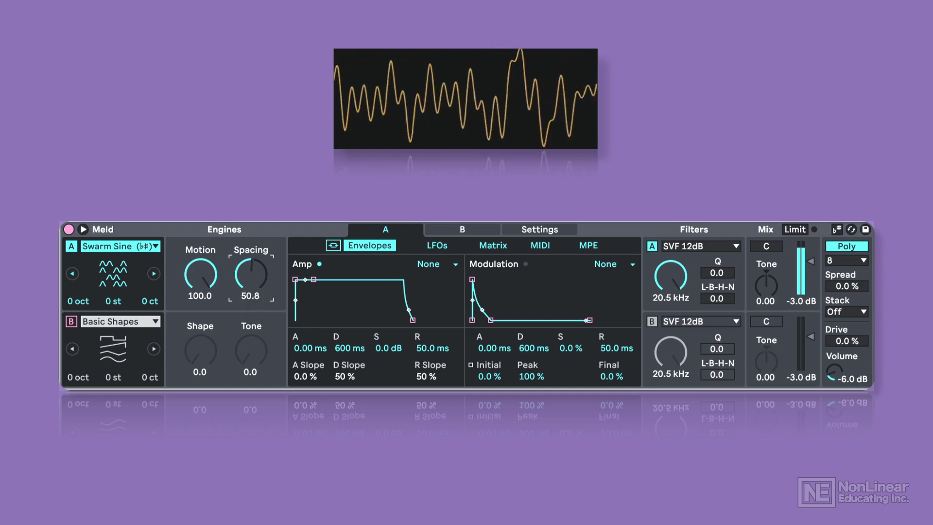
pyautogui.moveTo(251, 275); pyautogui.dragTo(200, 335)
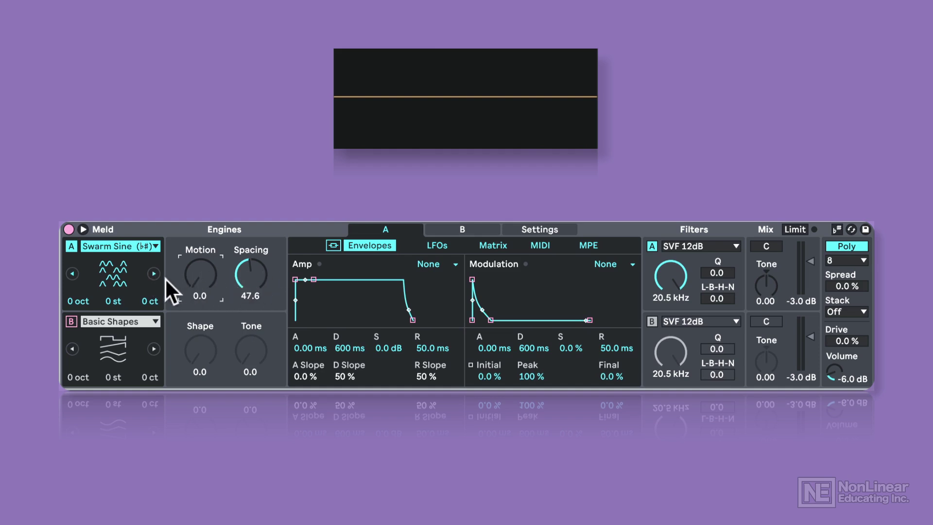
# Switch engine A to Swarm Triangle and set Motion to 75.4 and Spacing to 32.5
pyautogui.click(152, 273)
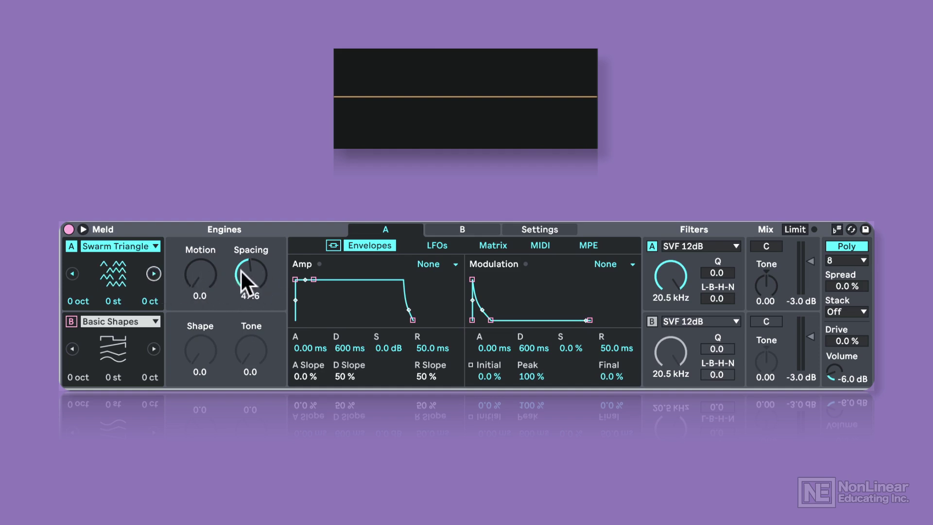
pyautogui.moveTo(200, 279); pyautogui.dragTo(200, 232)
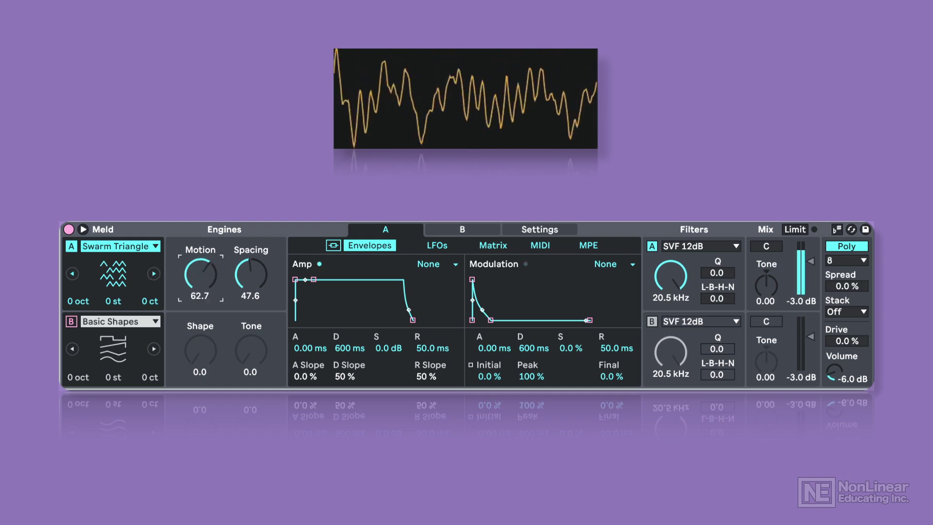
pyautogui.moveTo(250, 275); pyautogui.dragTo(200, 268)
# Switch engine A to Swarm Saw and set Motion to 16.7 and Spacing to 39.7
pyautogui.click(152, 274)
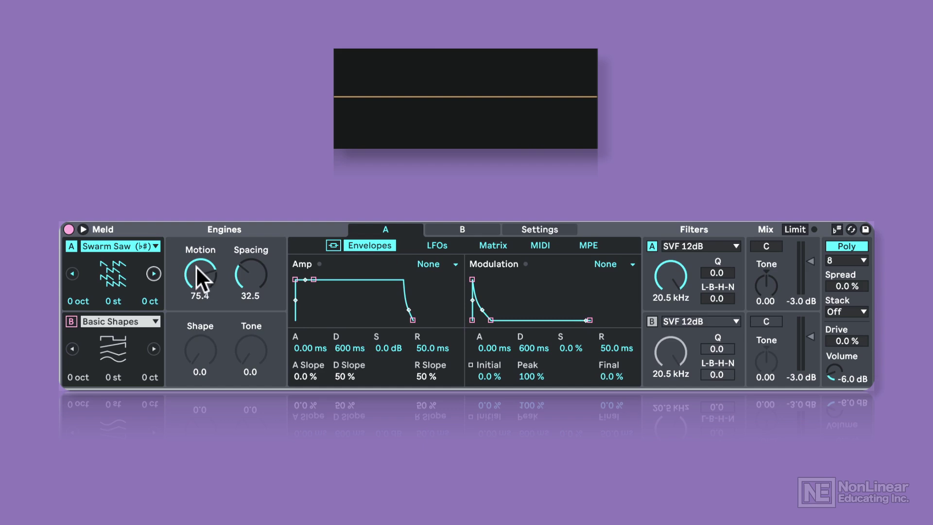
pyautogui.moveTo(196, 271); pyautogui.dragTo(200, 299)
pyautogui.moveTo(250, 274); pyautogui.dragTo(208, 264)
# Switch engine A to Swarm Square and set Motion to 50.0 and Spacing to 29.4
pyautogui.click(153, 273)
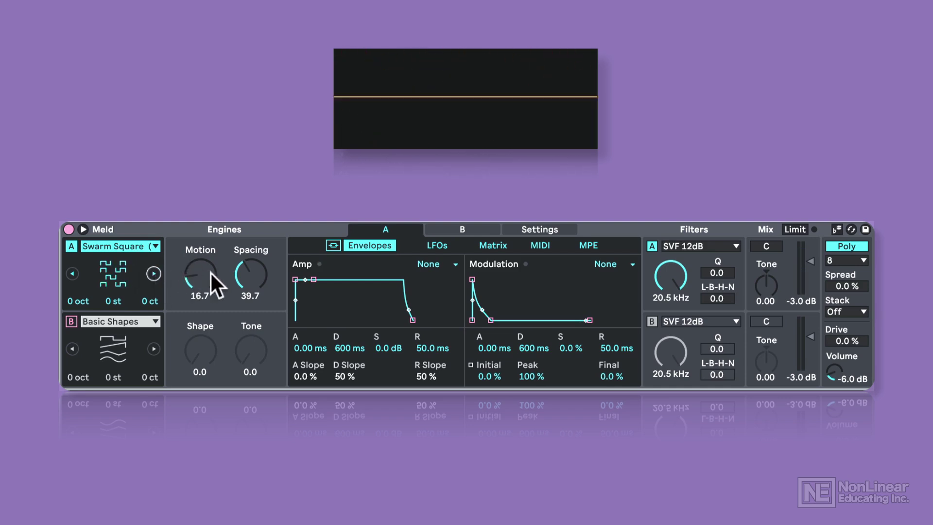
pyautogui.moveTo(245, 268); pyautogui.dragTo(245, 292)
pyautogui.moveTo(196, 267); pyautogui.dragTo(195, 244)
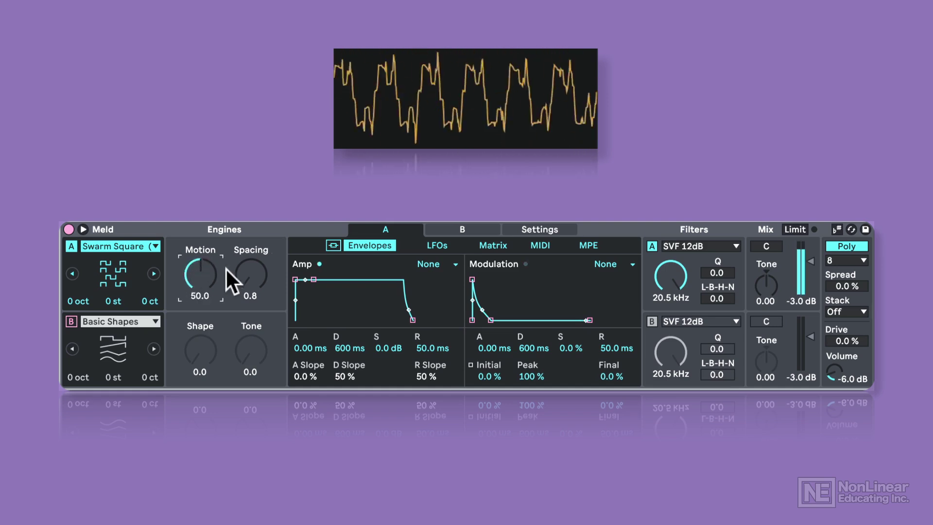
pyautogui.moveTo(245, 272)
pyautogui.mouseDown()
pyautogui.moveTo(245, 238)
pyautogui.moveTo(245, 271)
pyautogui.mouseUp()
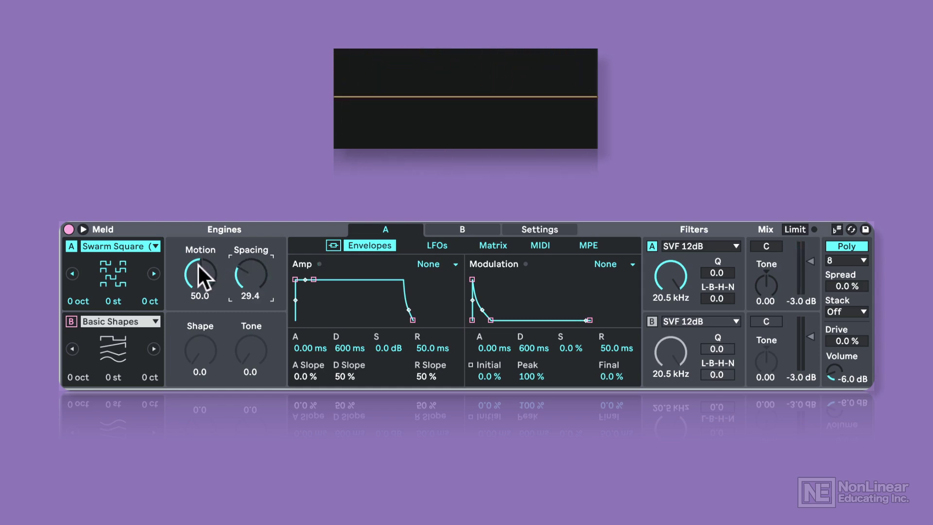
# Switch engine A to Harmonic Fm, lower both controls, then set Amount to 42.9 and Ratio to 0
pyautogui.click(154, 273)
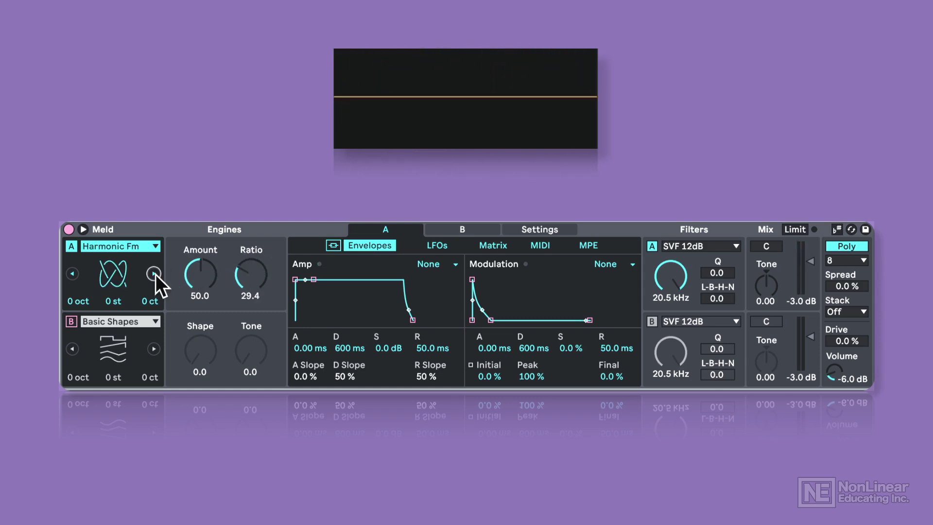
pyautogui.moveTo(201, 275); pyautogui.dragTo(200, 311)
pyautogui.moveTo(240, 265); pyautogui.dragTo(240, 297)
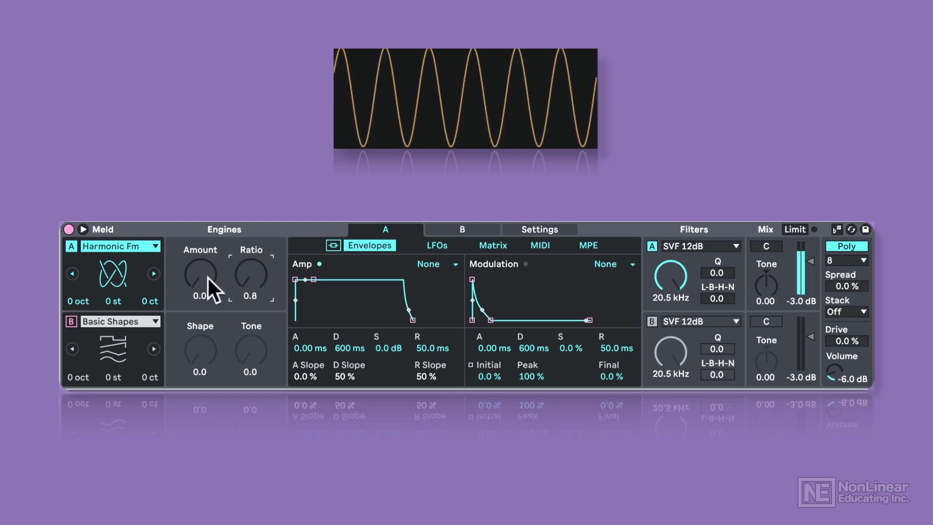
pyautogui.moveTo(197, 278); pyautogui.dragTo(197, 257)
pyautogui.moveTo(249, 273); pyautogui.dragTo(249, 291)
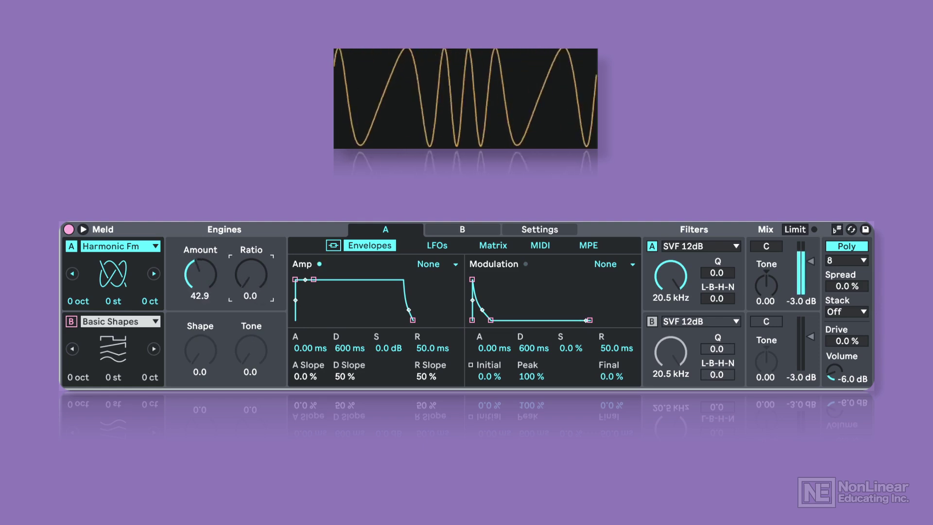
# Sweep Harmonic Fm's Amount to 76.2 and Ratio to 31.7, and return both controls to 0
pyautogui.moveTo(199, 275); pyautogui.dragTo(246, 298)
pyautogui.click(246, 285)
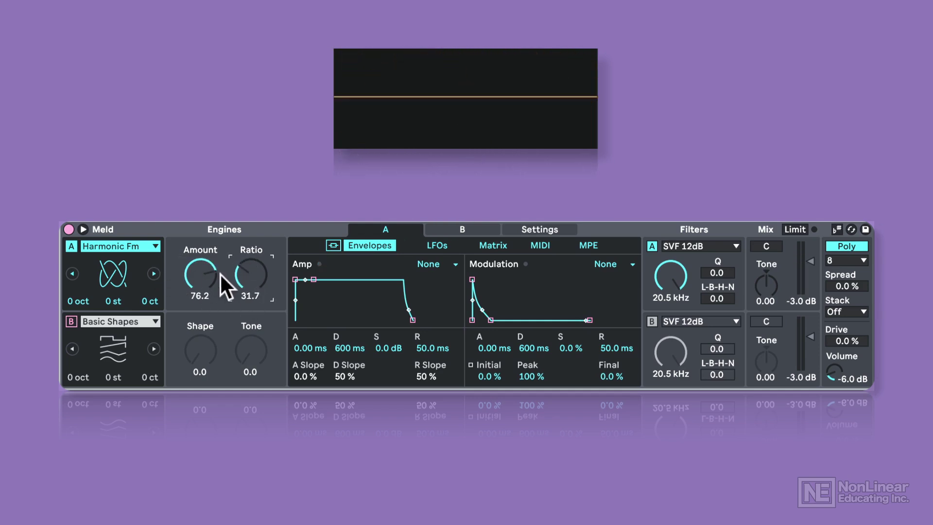
pyautogui.moveTo(204, 275); pyautogui.dragTo(204, 313)
pyautogui.moveTo(255, 274); pyautogui.dragTo(254, 313)
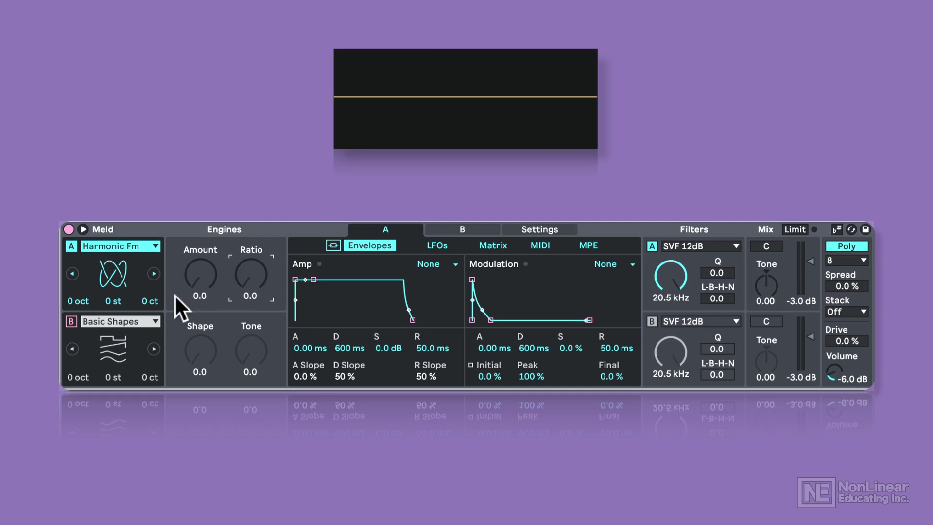
# Switch engine A to Fold Fm and sweep its controls, ending with Amount at 70.6 and Shape at 46.0
pyautogui.click(153, 273)
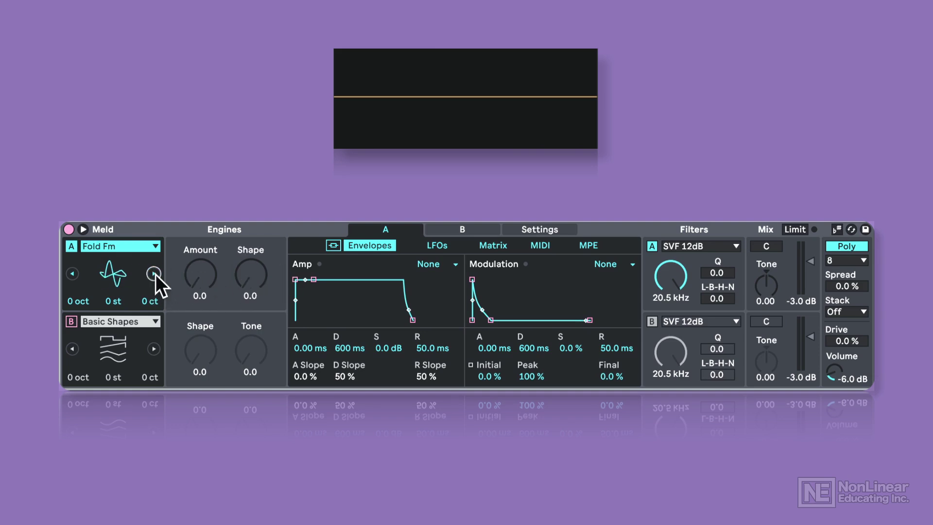
pyautogui.moveTo(203, 272)
pyautogui.mouseDown()
pyautogui.moveTo(203, 223)
pyautogui.moveTo(203, 272)
pyautogui.mouseUp()
pyautogui.moveTo(197, 270); pyautogui.dragTo(249, 258)
pyautogui.moveTo(200, 275); pyautogui.dragTo(200, 245)
pyautogui.moveTo(245, 279); pyautogui.dragTo(203, 270)
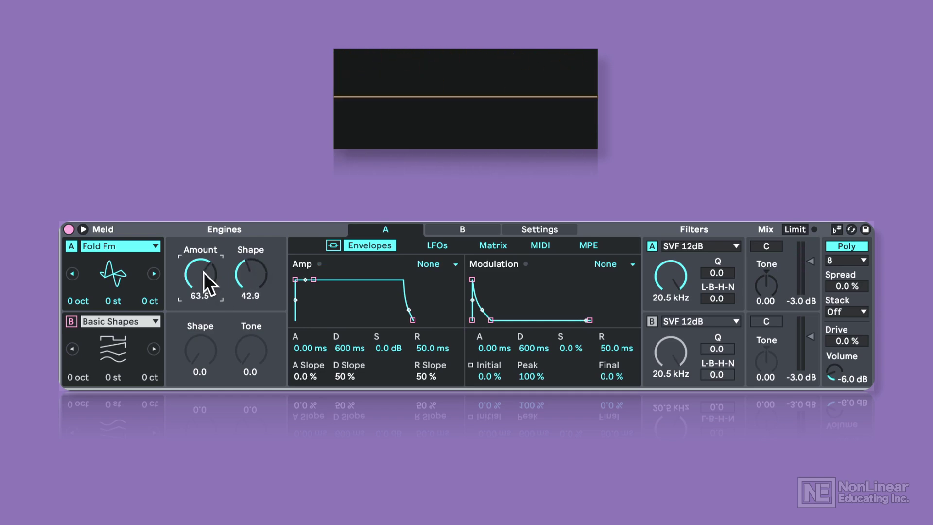
pyautogui.moveTo(203, 272); pyautogui.dragTo(232, 284)
# Switch engine A to Squelch and open the list of available oscillator engines
pyautogui.click(154, 274)
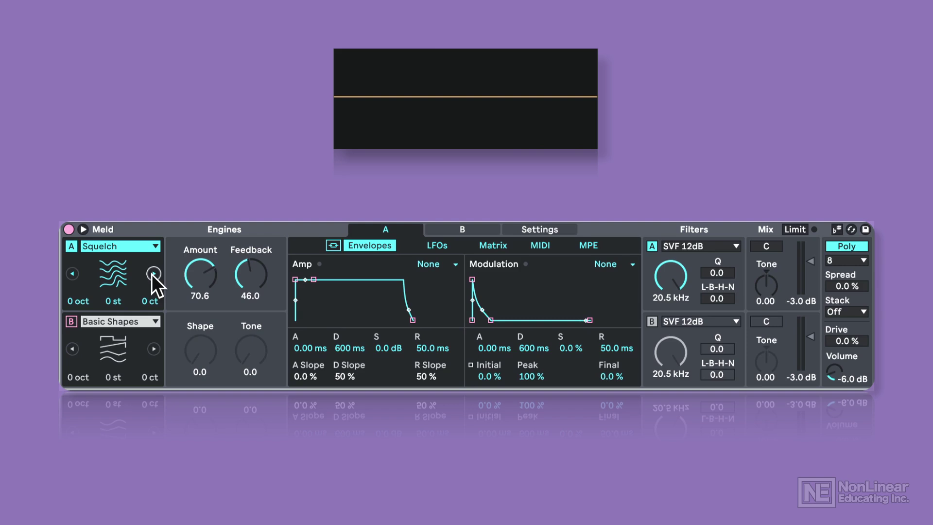
pyautogui.click(155, 246)
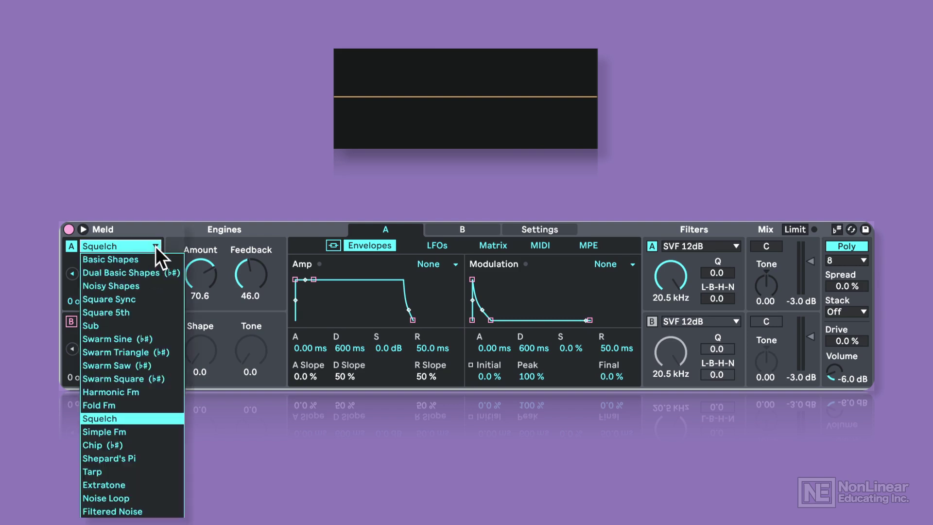